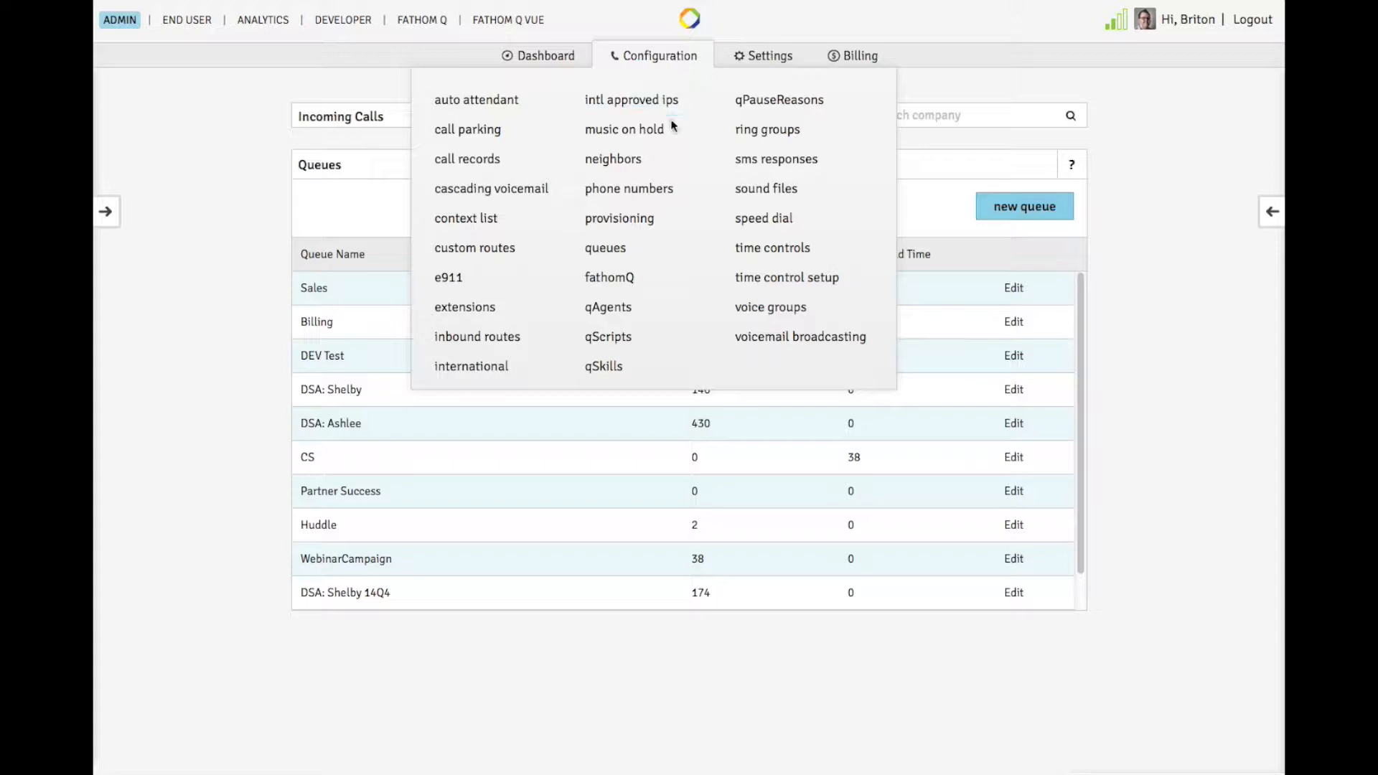
Open the Queues configuration and start creating a new queue.
left_click(627, 283)
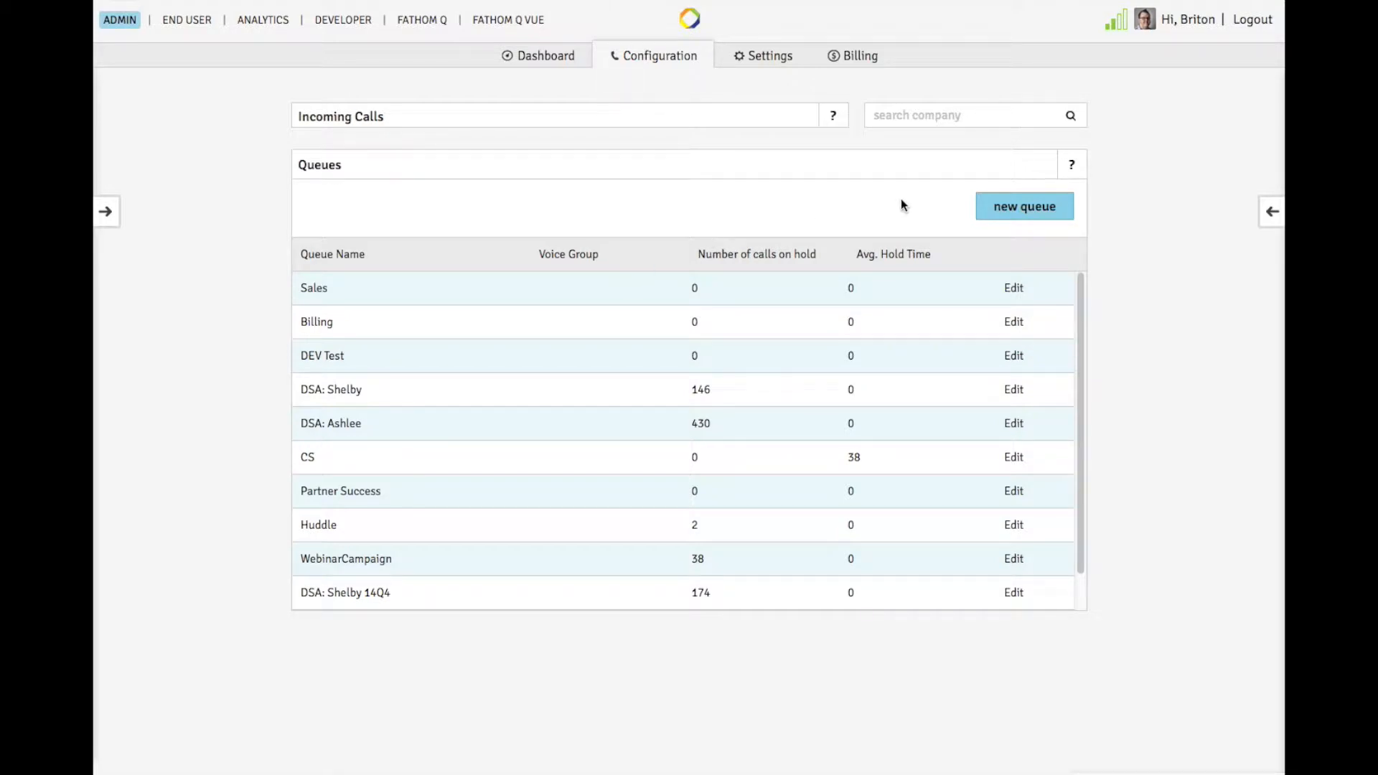
left_click(1016, 206)
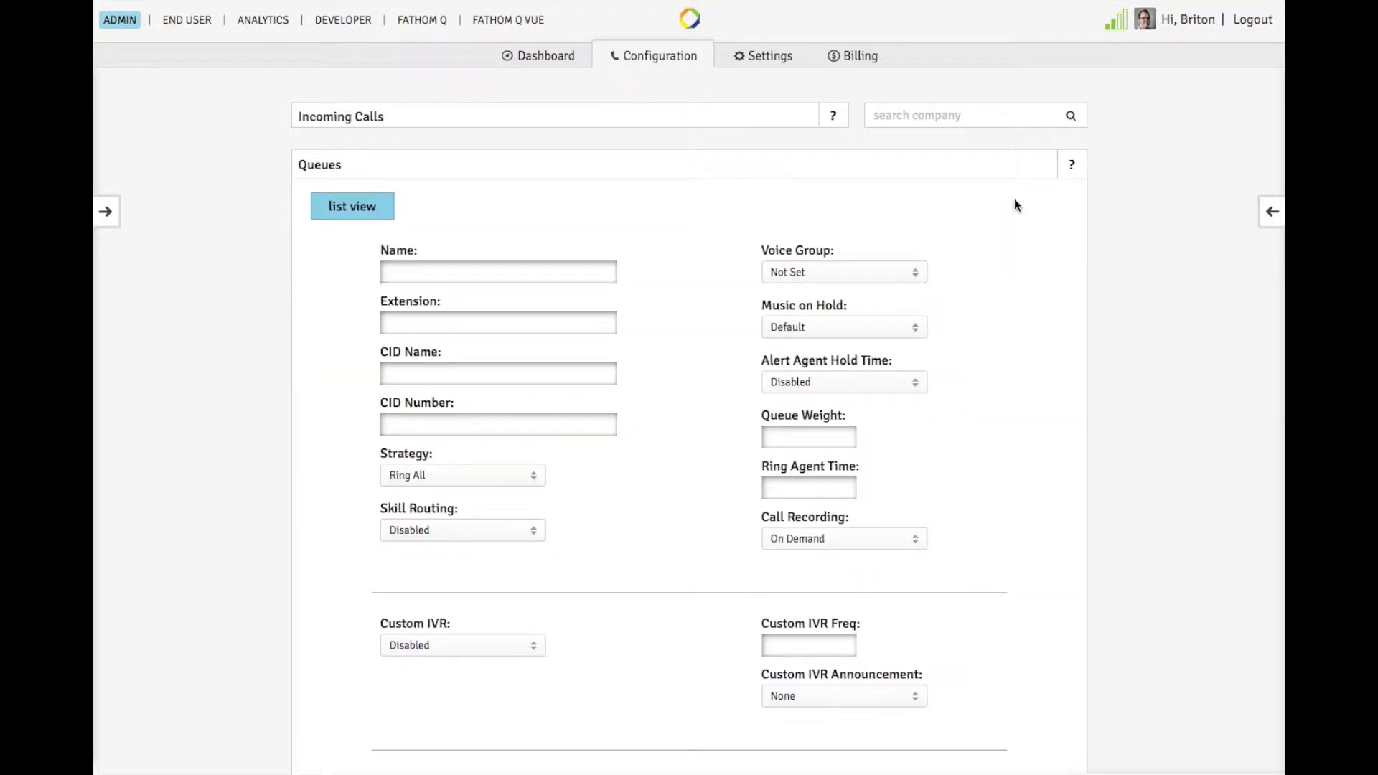
Name the queue Support with extension 895, CID name Fathom Voice, and enter the caller ID number.
left_click(560, 266)
type("Support")
key("Tab")
type("895")
type("Fathom Voice")
key("Tab")
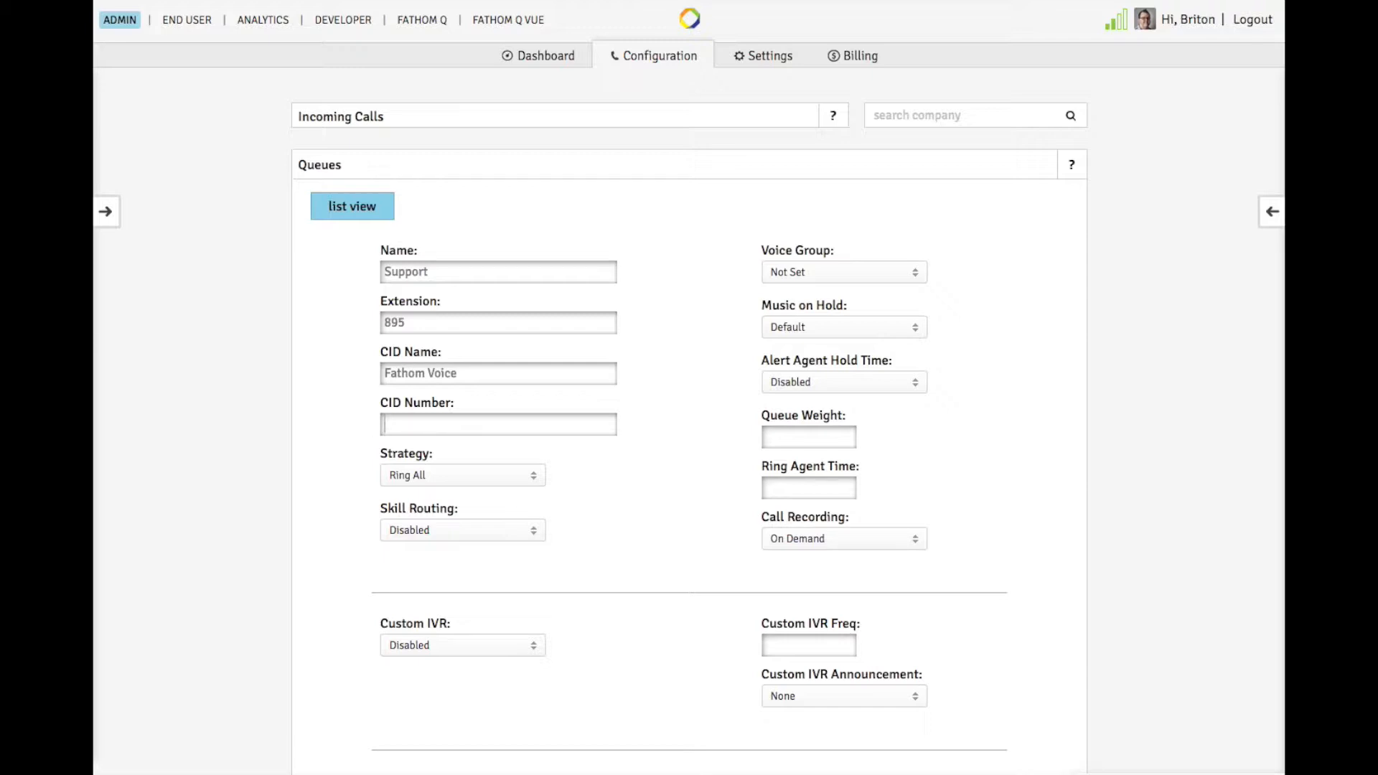
Set the queue strategy to Least Recent and enable skill routing.
left_click(534, 475)
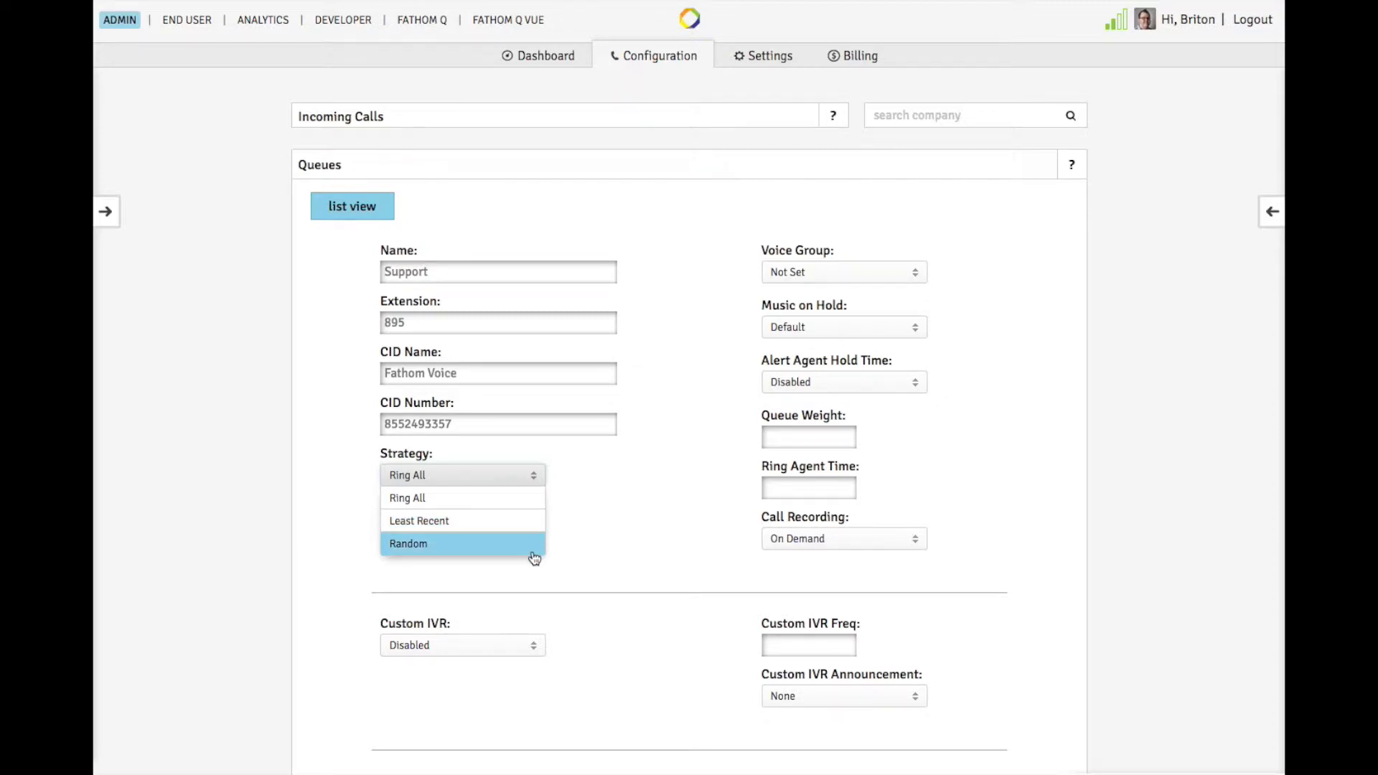
left_click(539, 527)
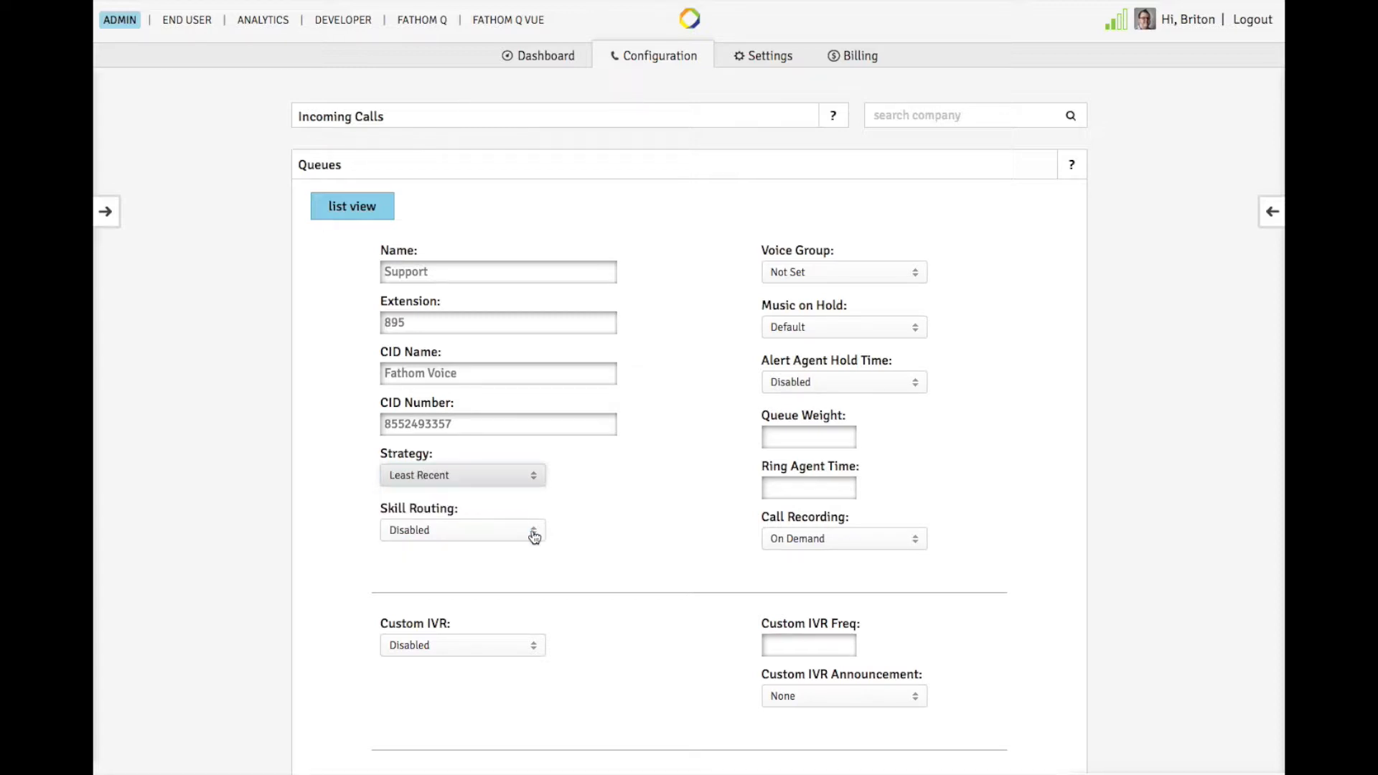
left_click(535, 536)
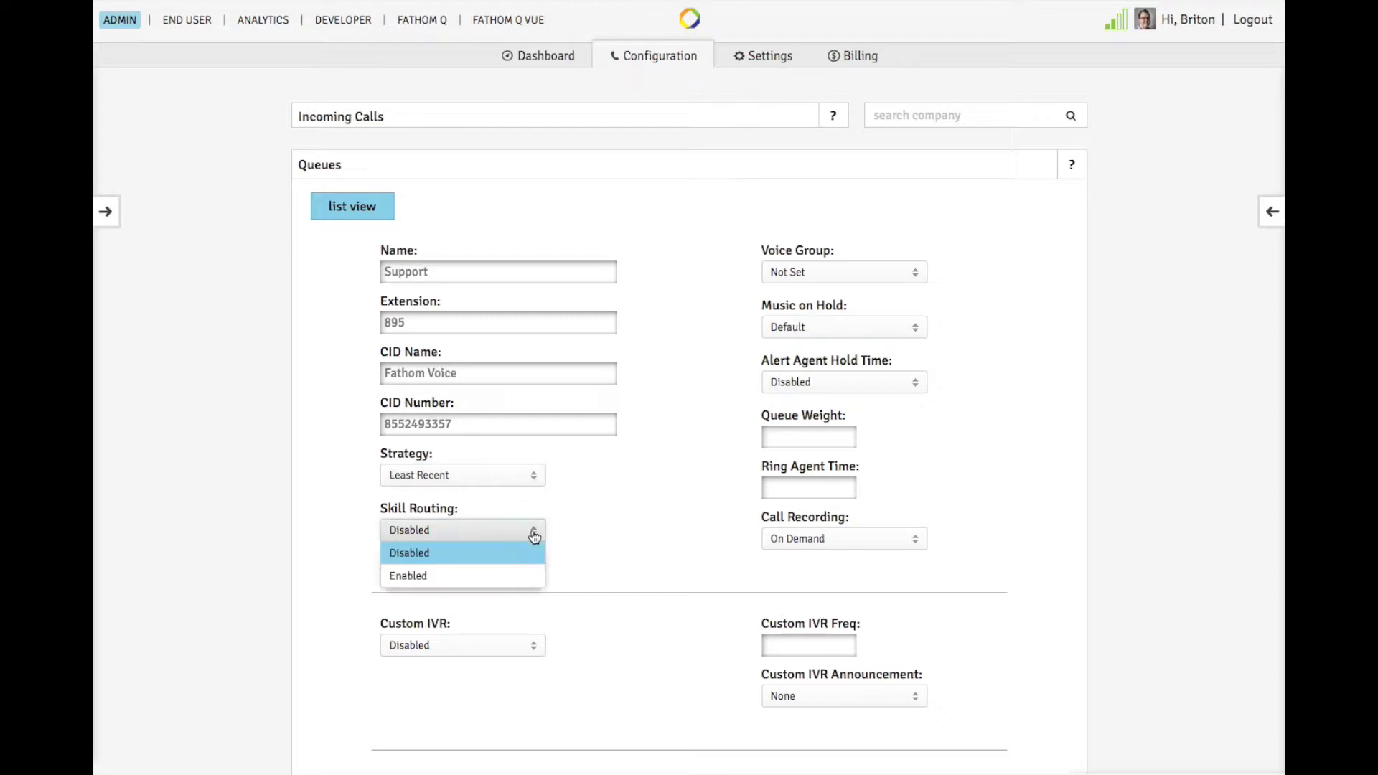
left_click(514, 577)
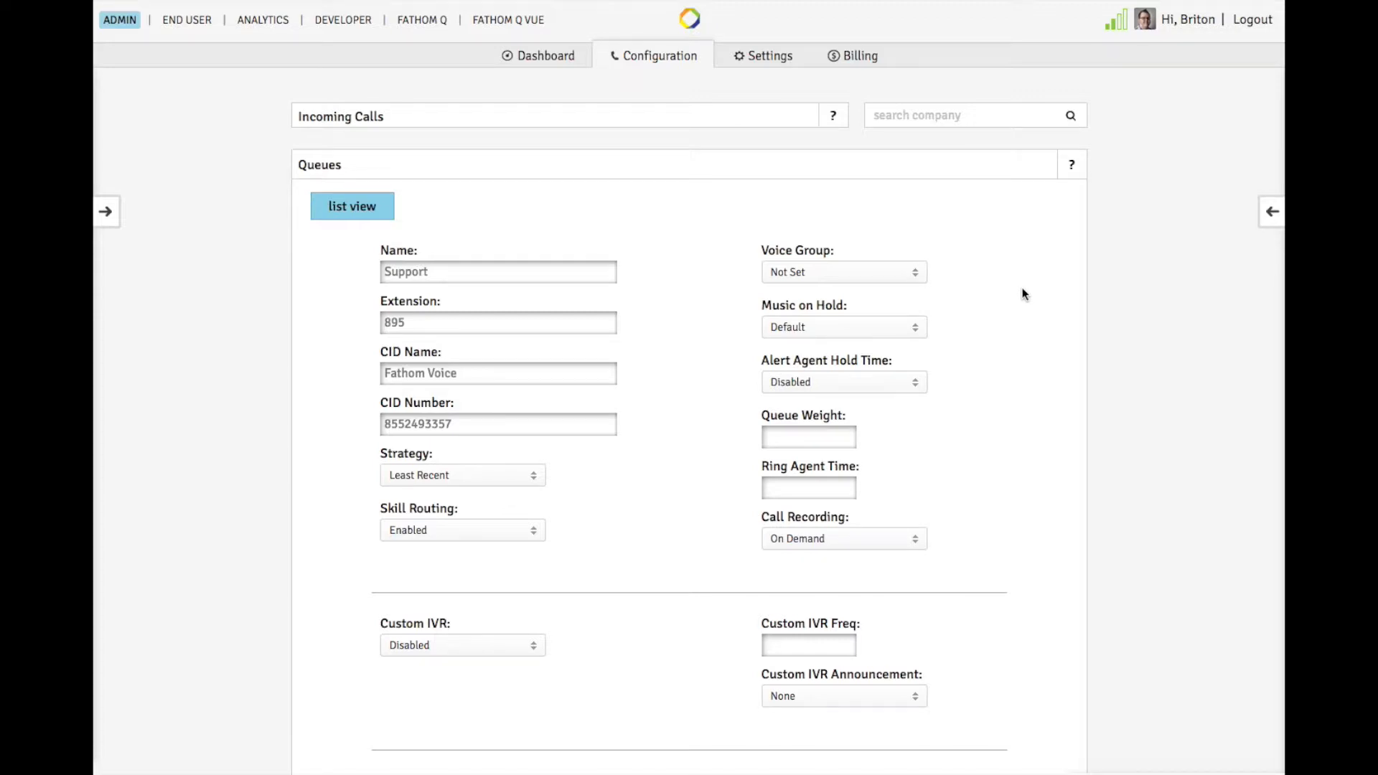
Set the queue weight to 10 and call recording to Always.
left_click(919, 328)
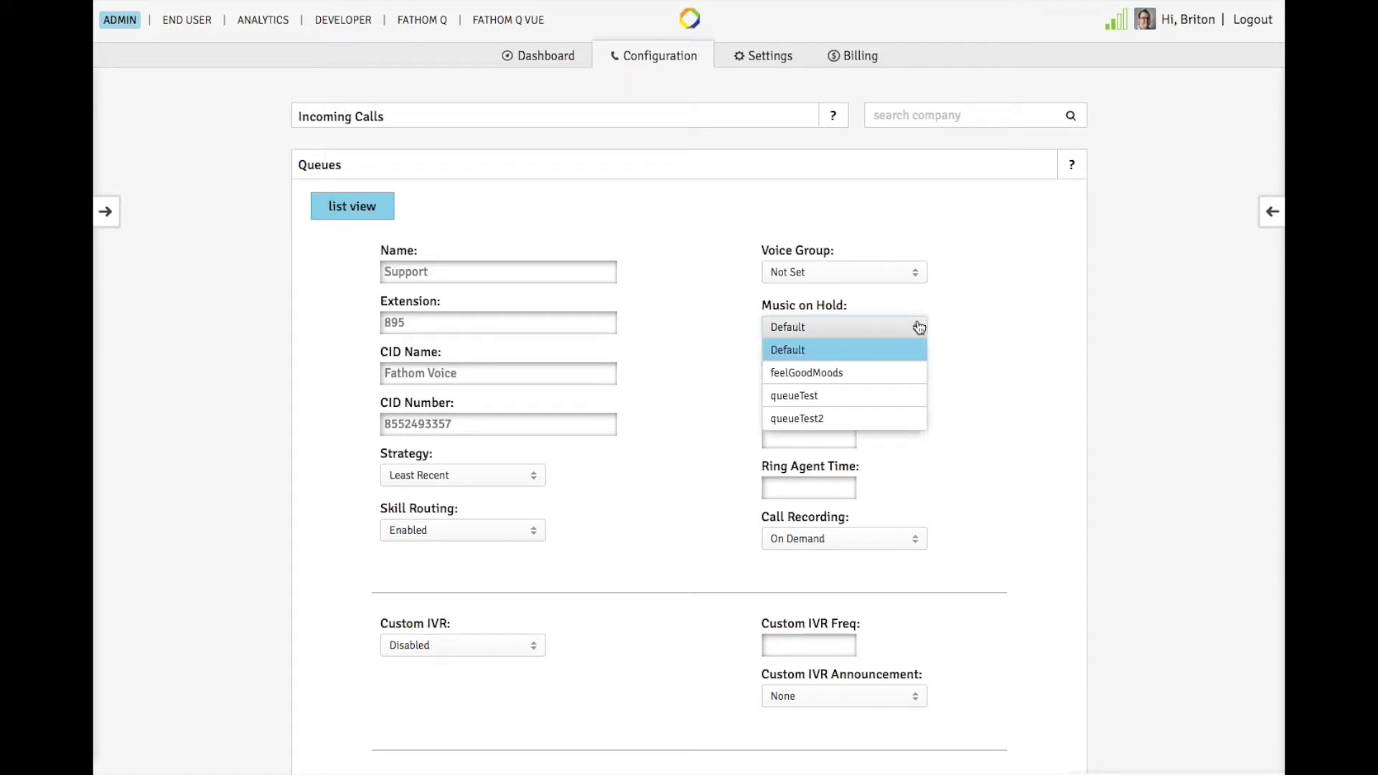
left_click(904, 348)
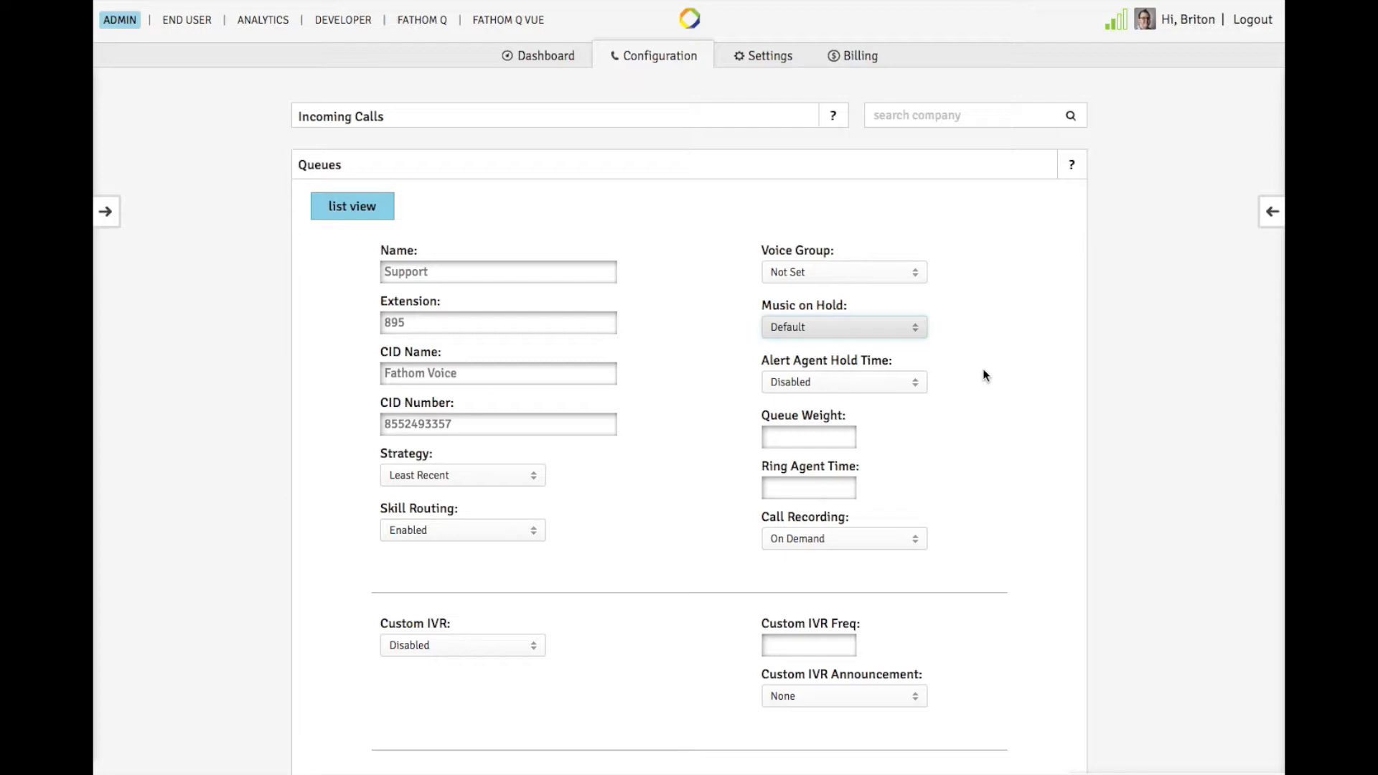
left_click(841, 439)
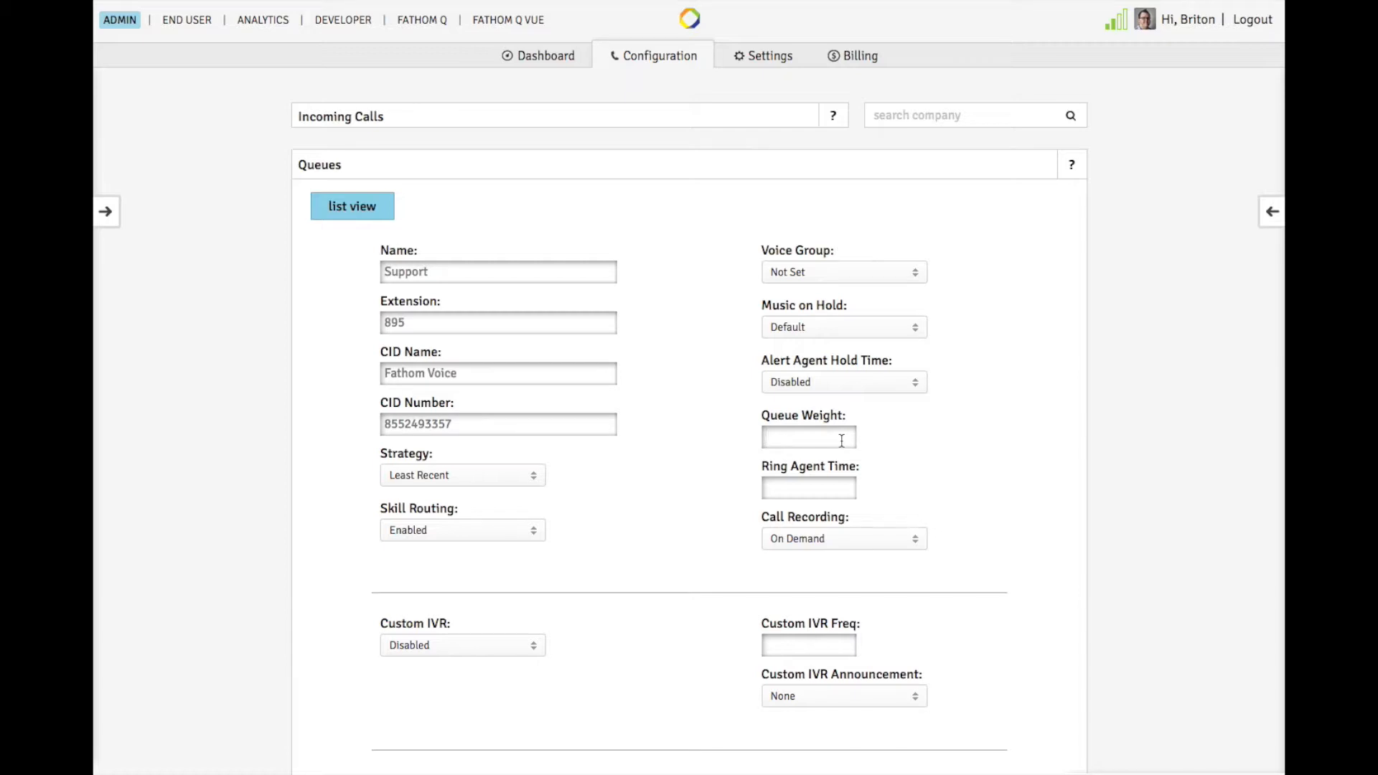
type("10")
key("Tab")
left_click(915, 539)
left_click(907, 583)
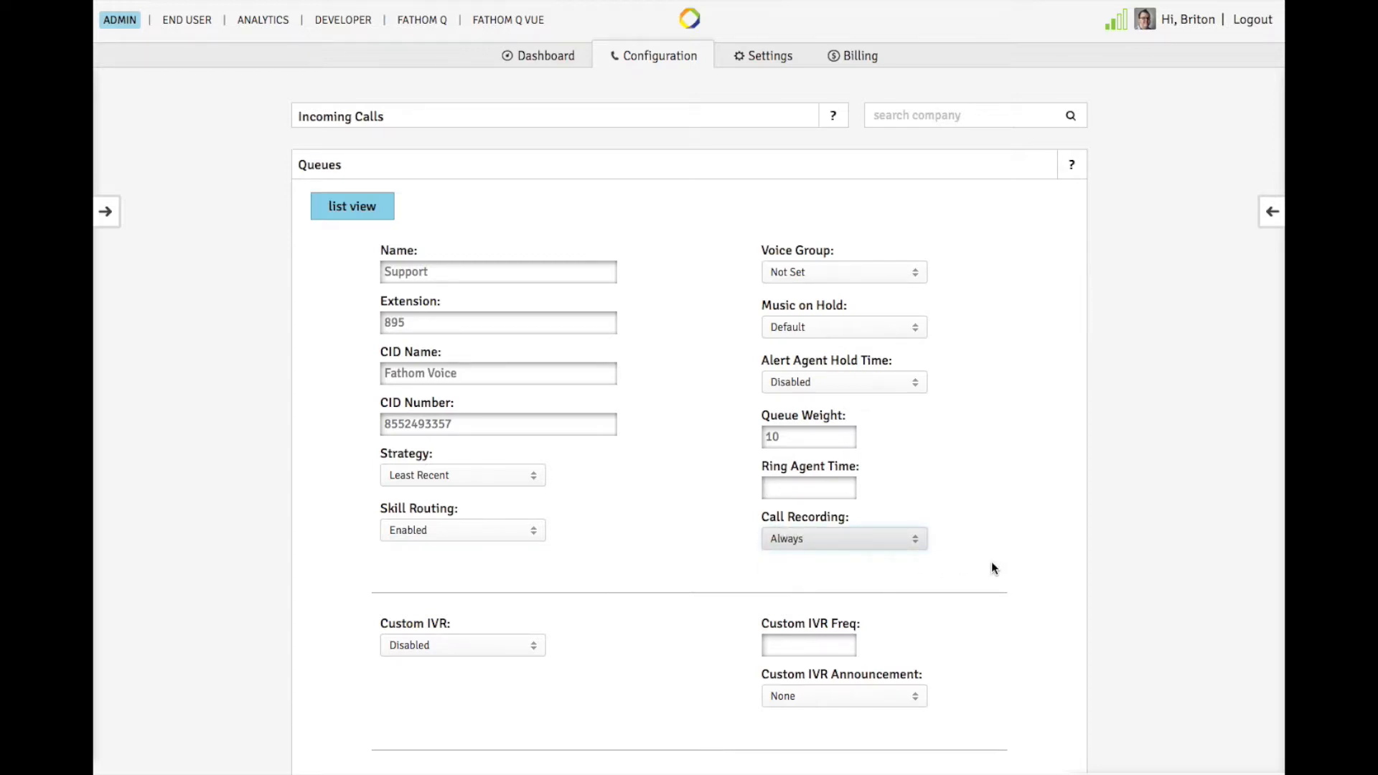
Enable Queue Callback for the queue.
scroll(993, 565, "down", 5)
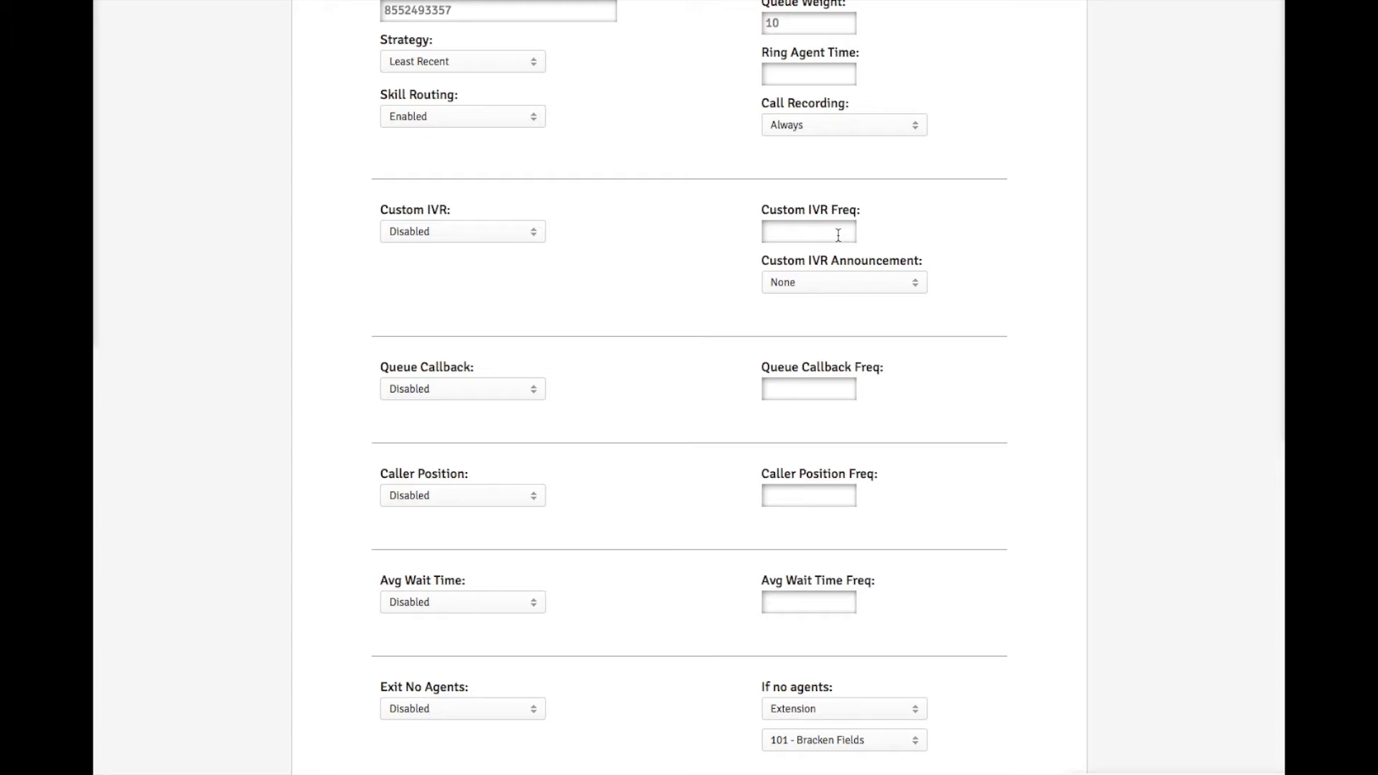
scroll(838, 236, "down", 2)
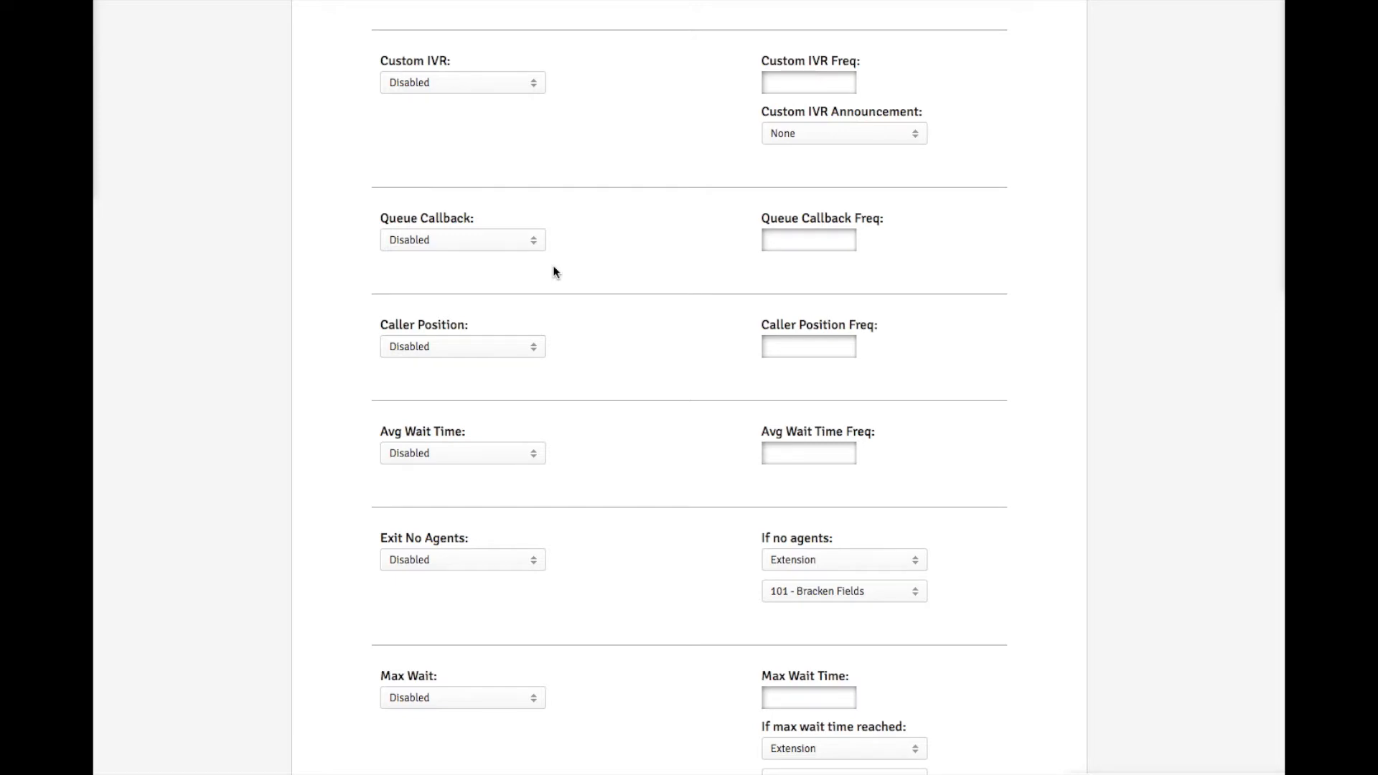
left_click(522, 242)
left_click(514, 285)
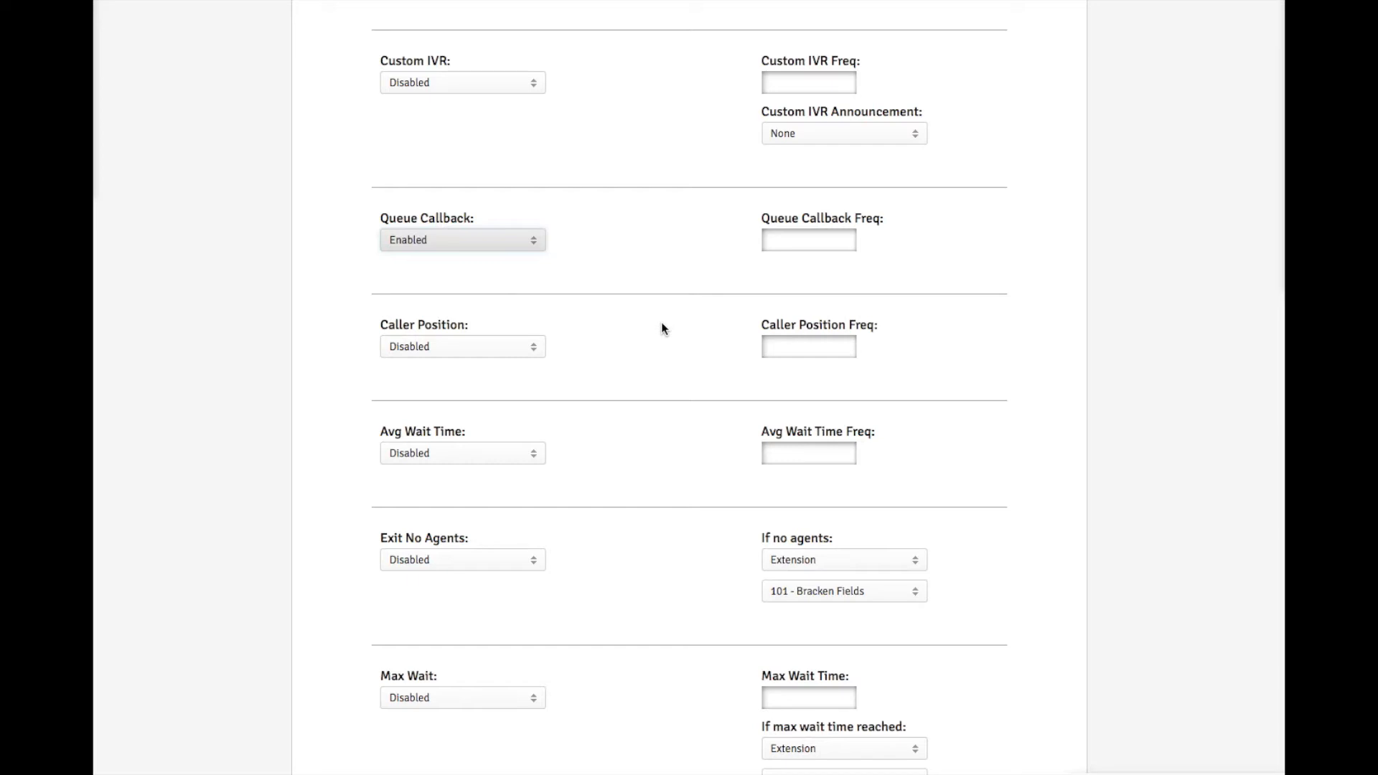
Enable Exit No Agents and send calls with no agents to voicemail 115 - FV Support.
scroll(661, 327, "down", 1)
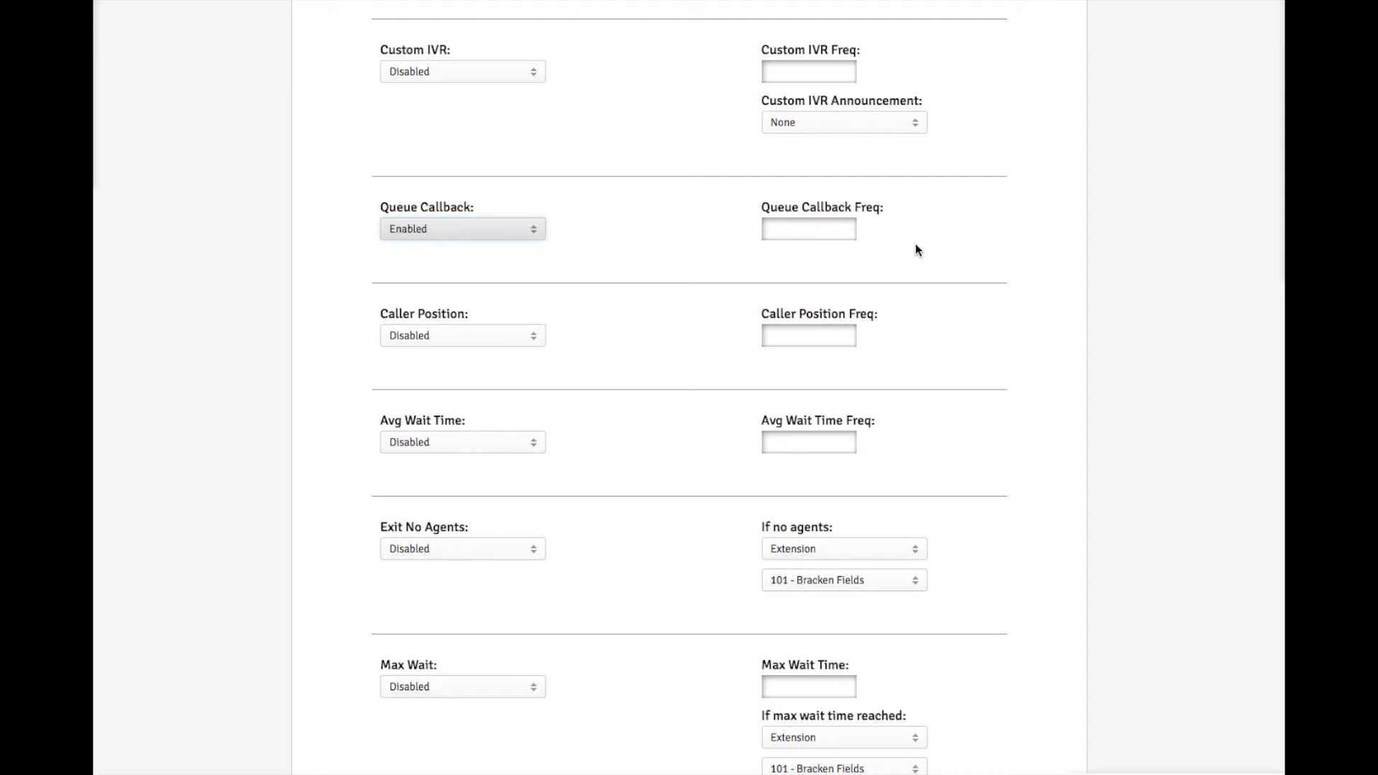
scroll(916, 245, "down", 1)
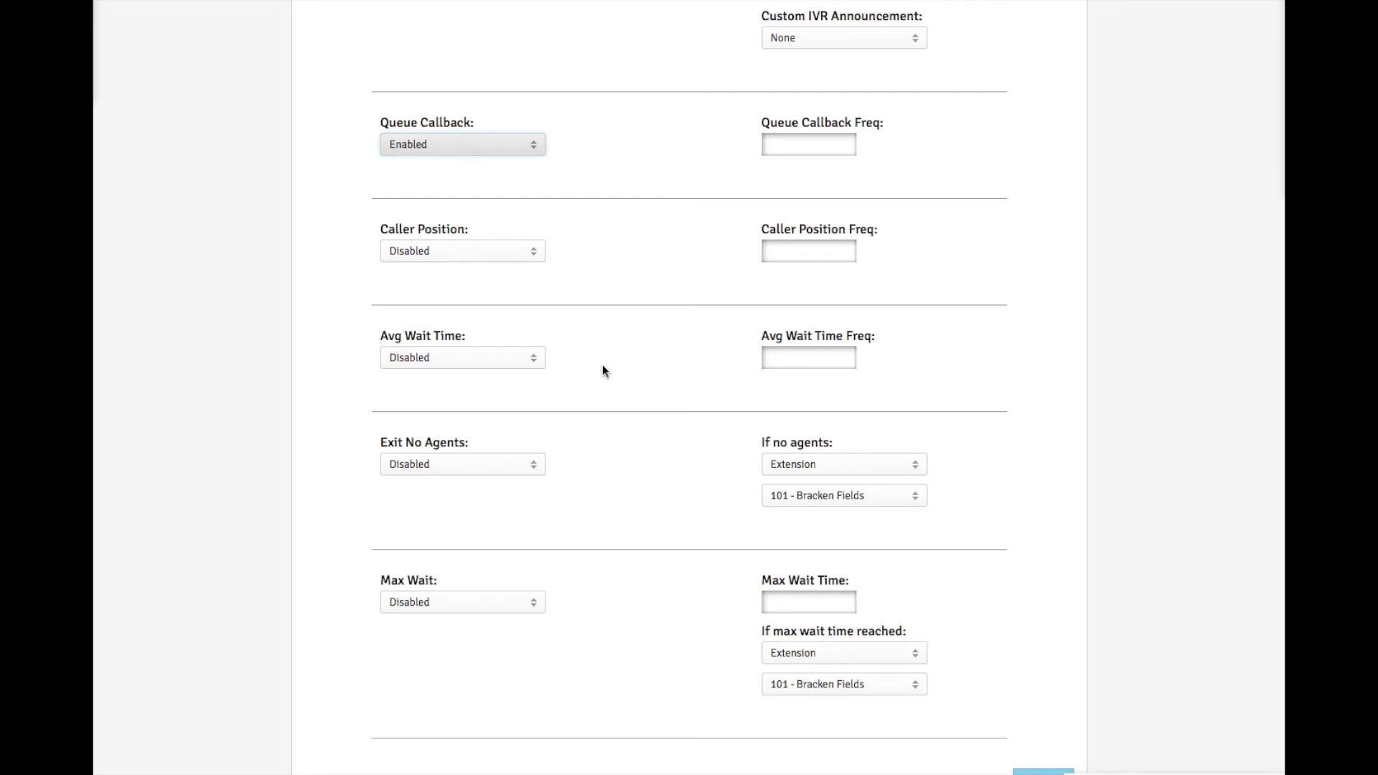
scroll(603, 368, "down", 1)
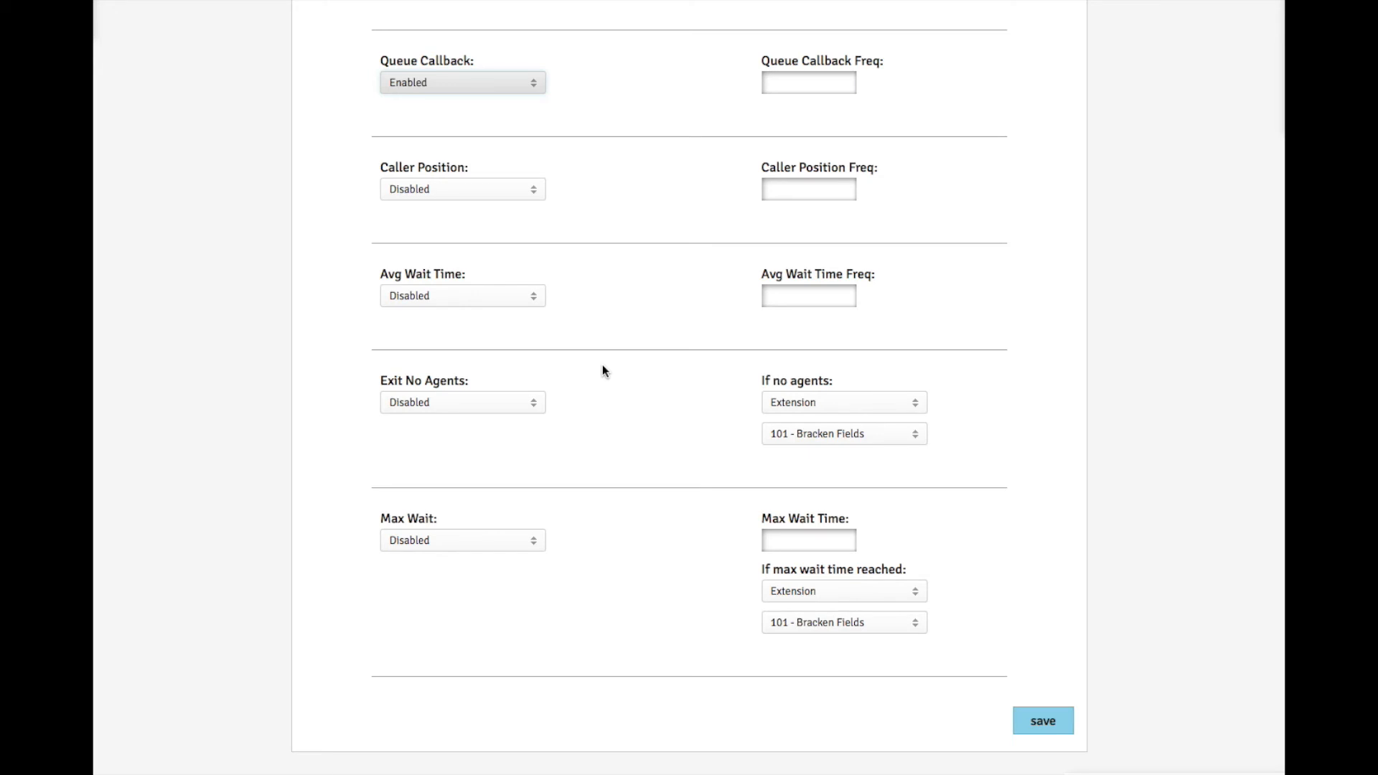
left_click(535, 403)
left_click(494, 448)
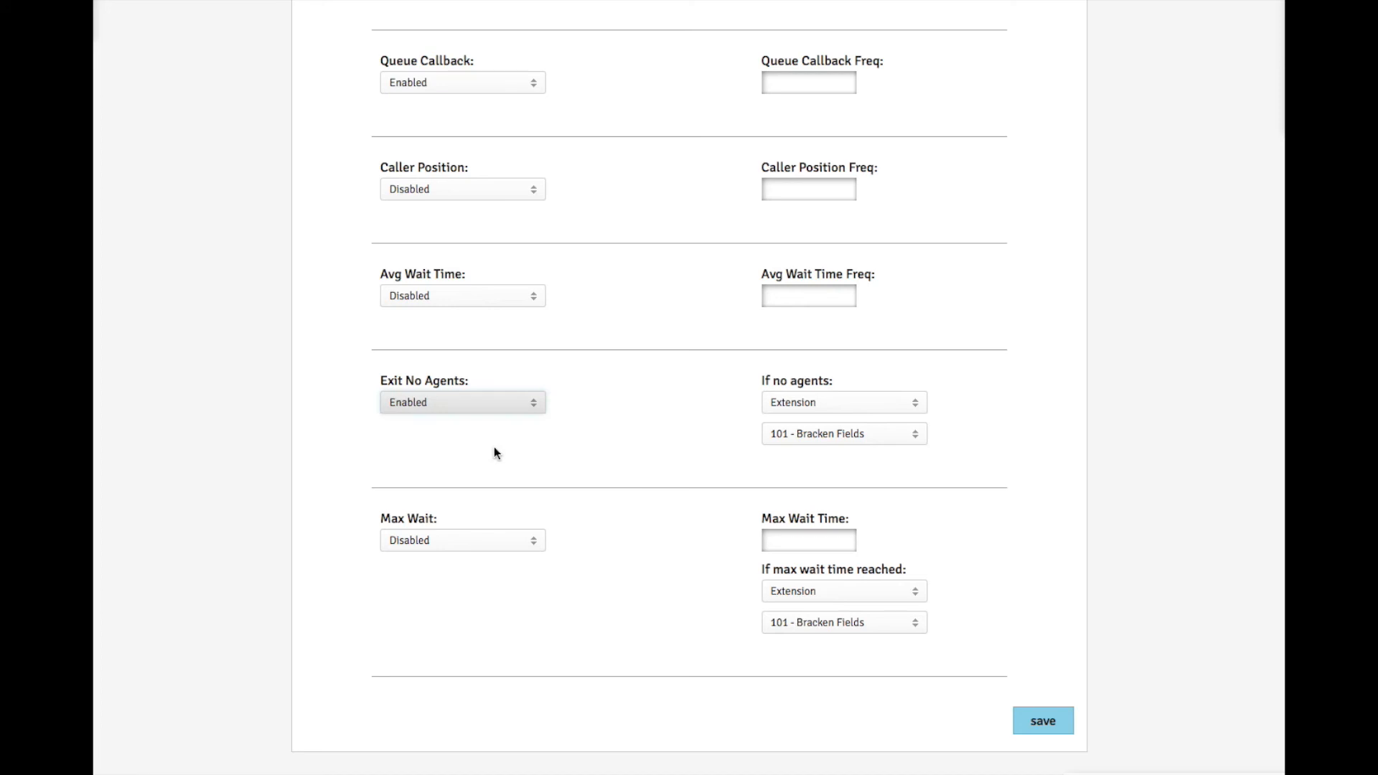
left_click(877, 403)
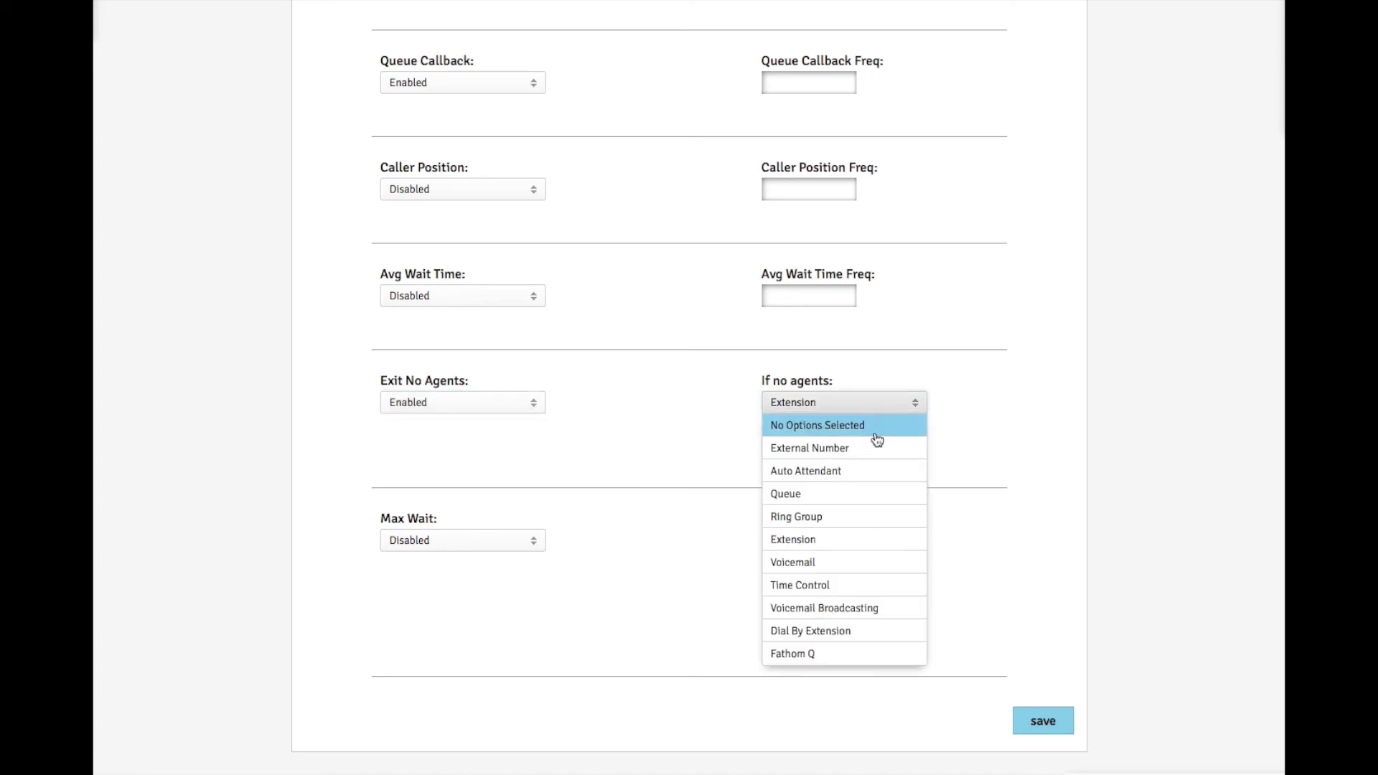
left_click(857, 557)
left_click(883, 434)
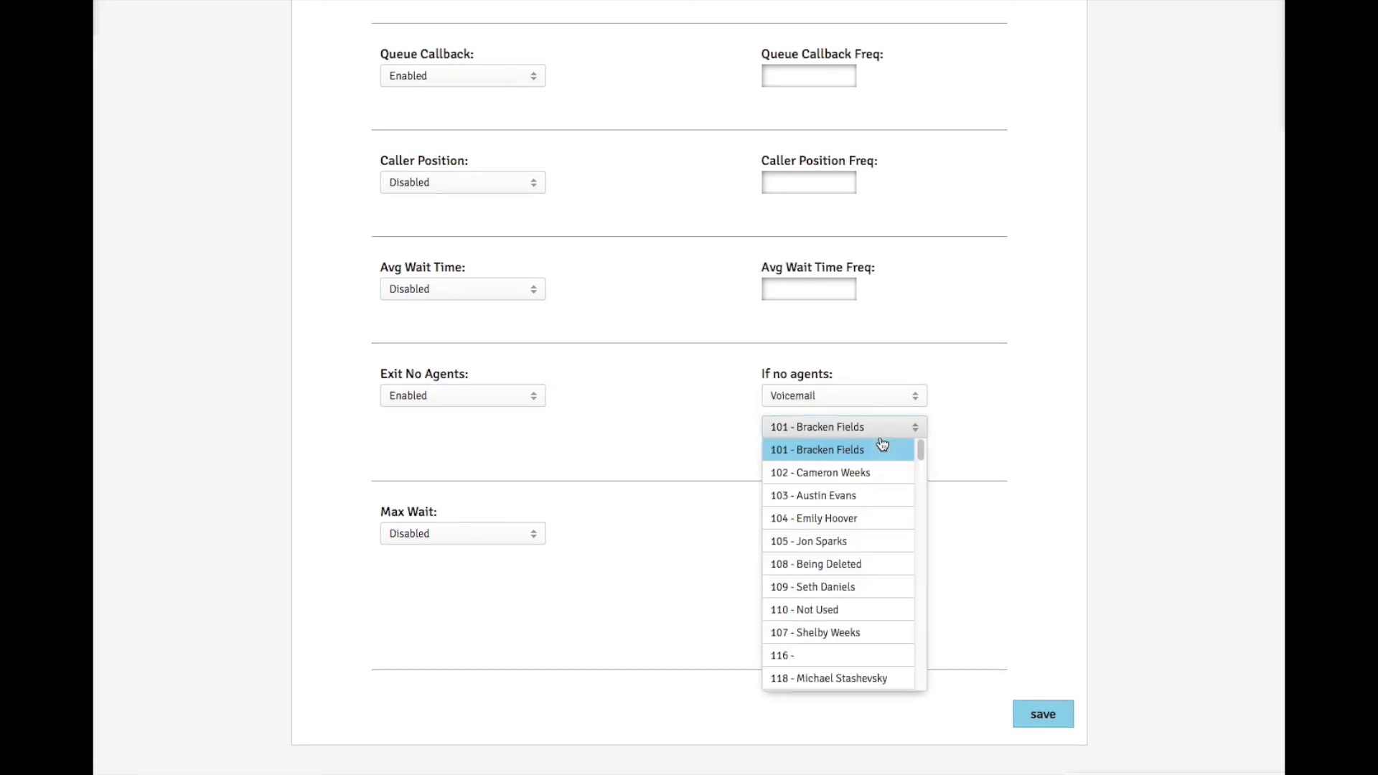
scroll(890, 538, "down", 3)
left_click(892, 586)
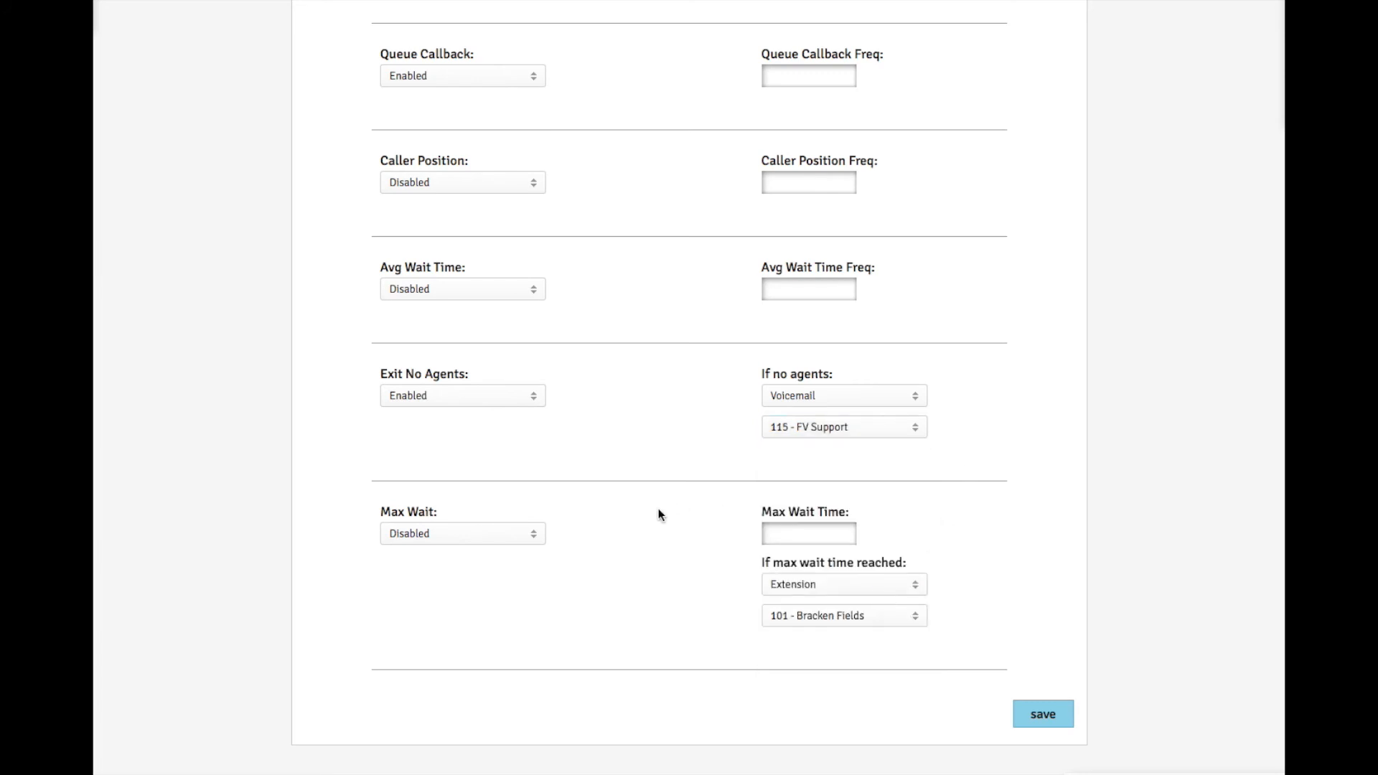
Enable Max Wait with a 300 max wait time, routing to voicemail 115 - FV Support when reached.
left_click(535, 535)
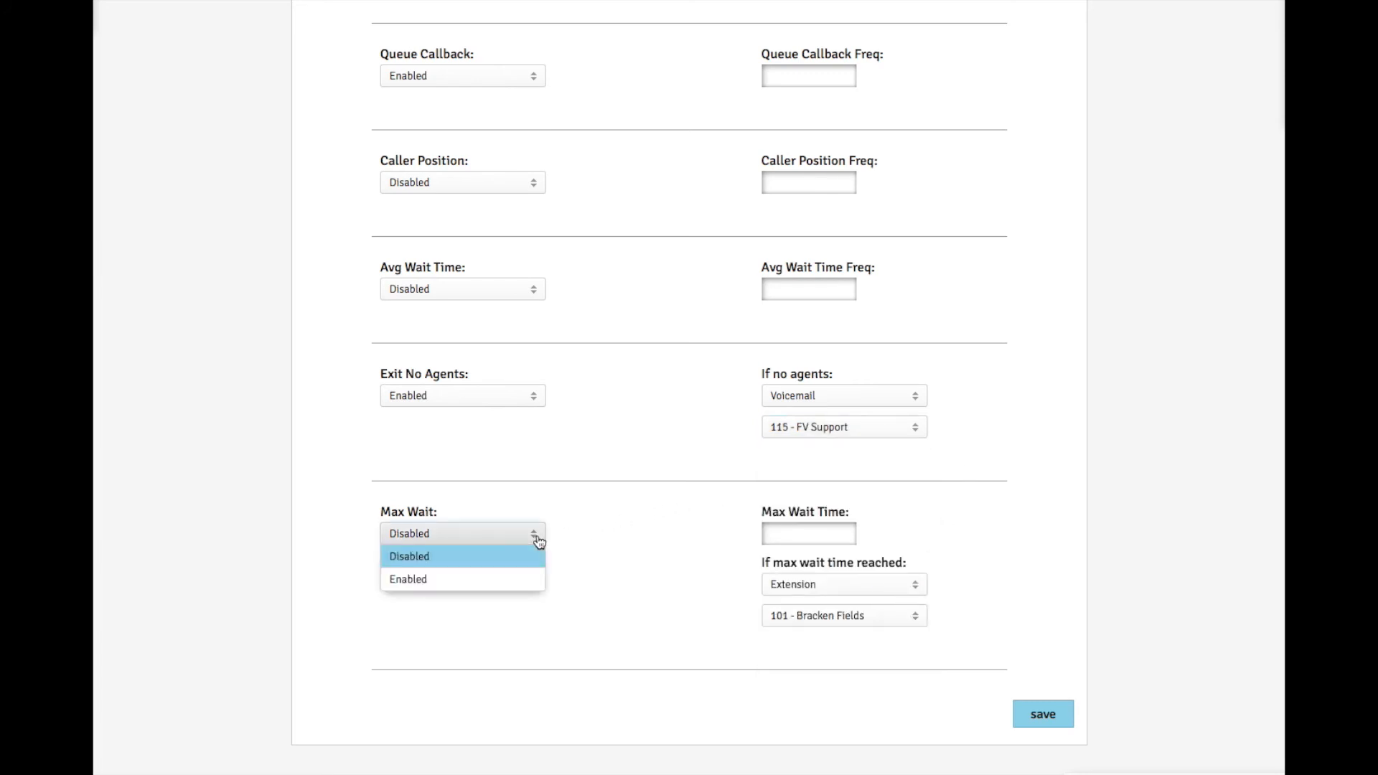
left_click(535, 578)
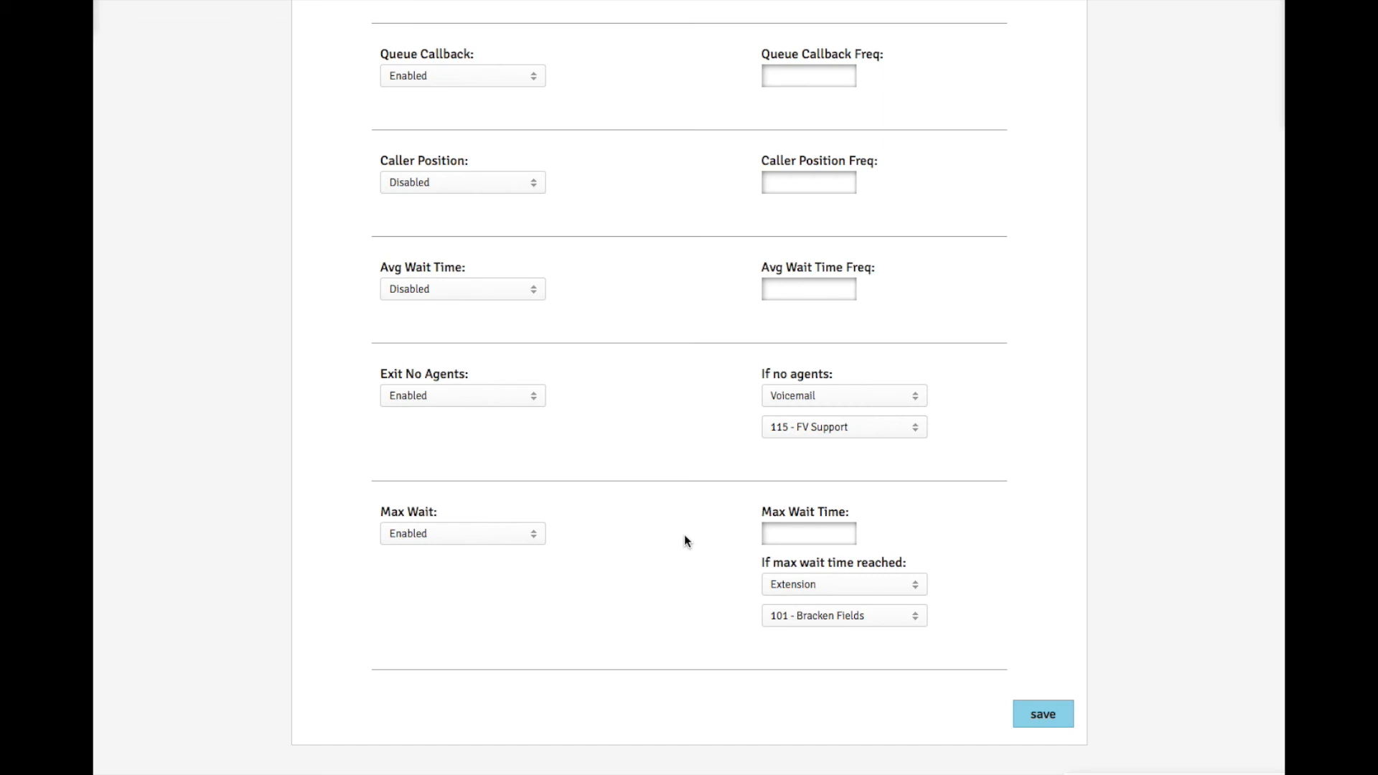
left_click(785, 535)
type("300")
left_click(908, 587)
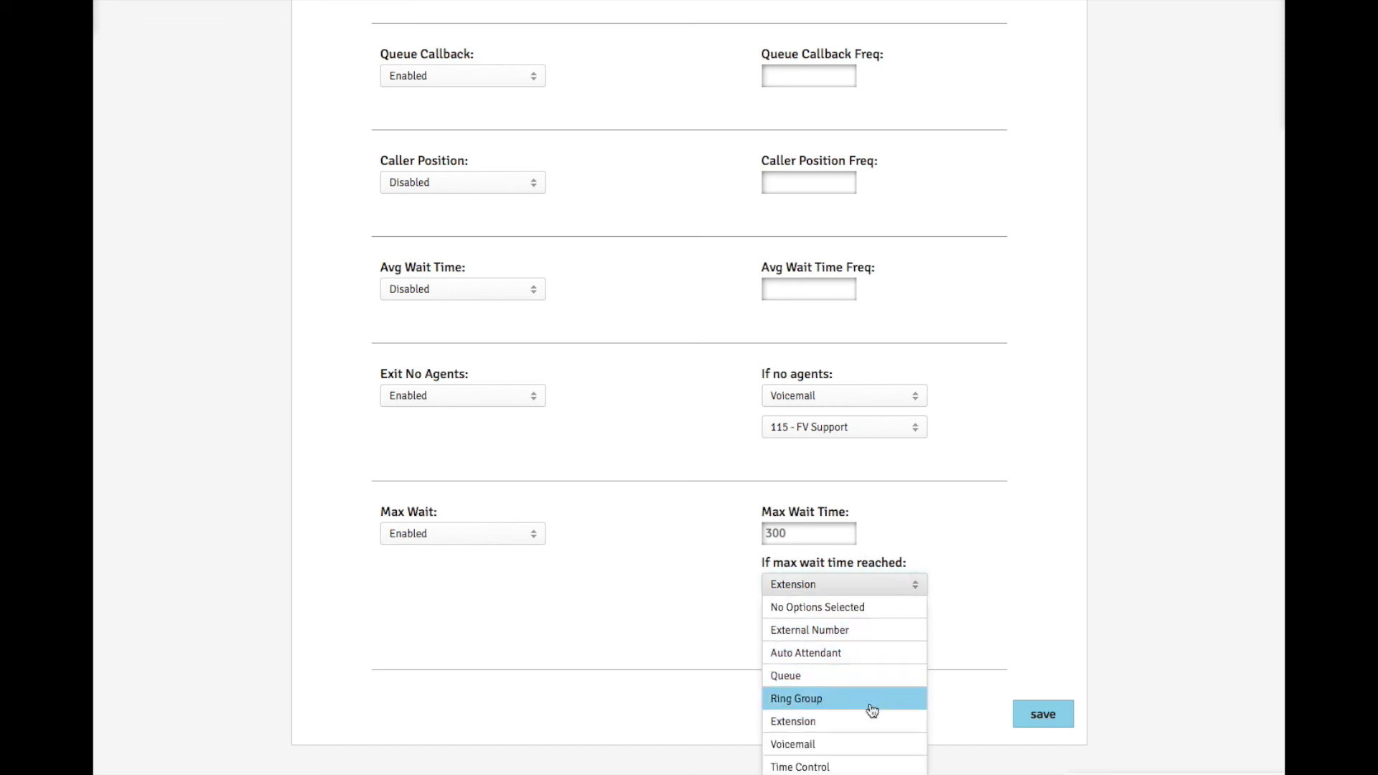
left_click(856, 742)
left_click(871, 627)
scroll(865, 717, "down", 5)
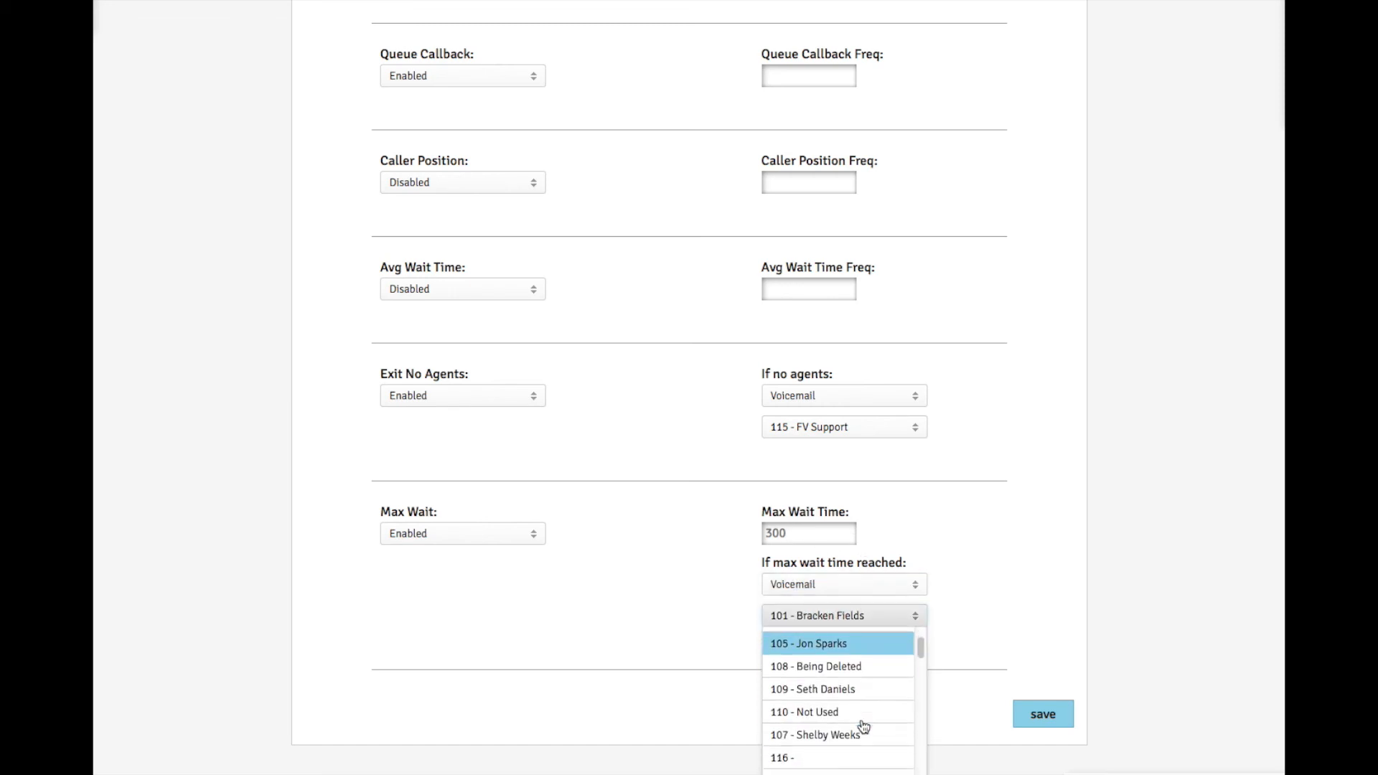
left_click(860, 732)
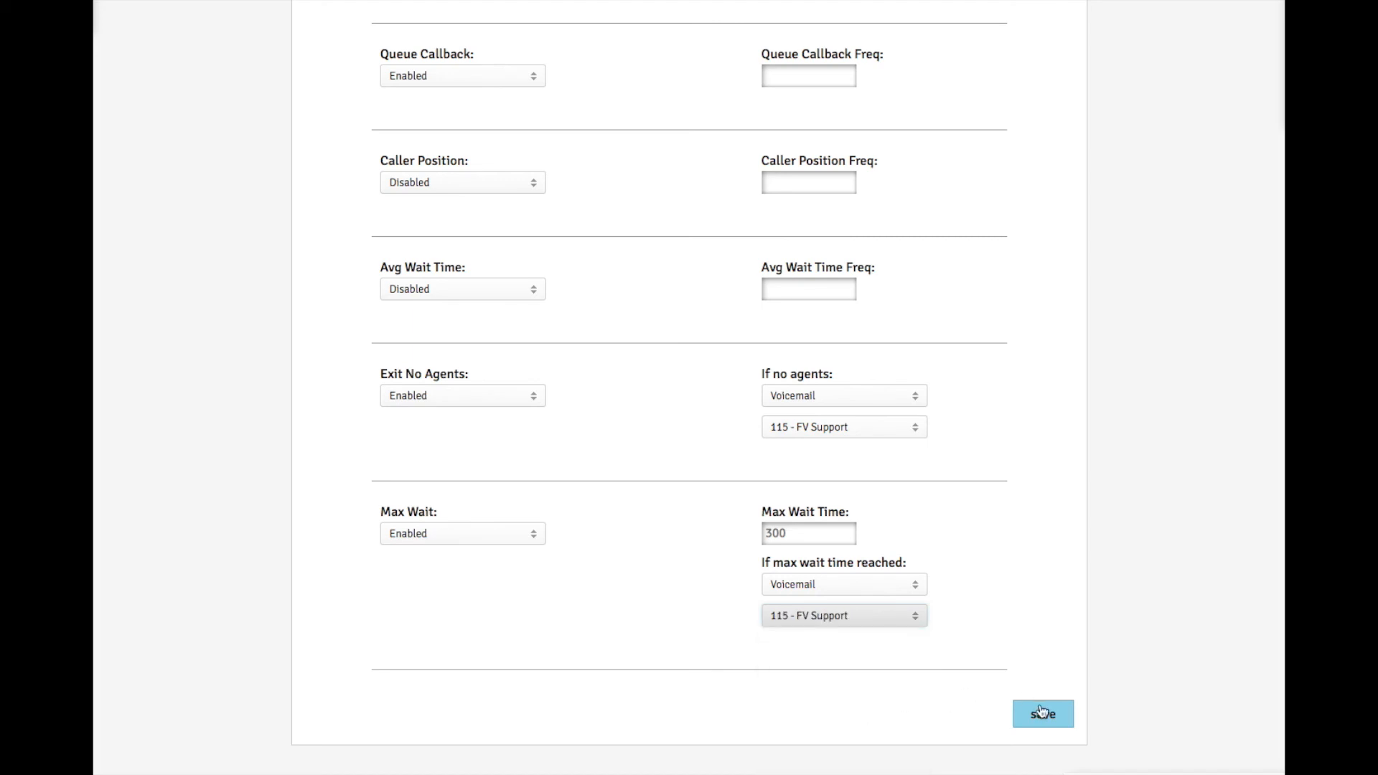